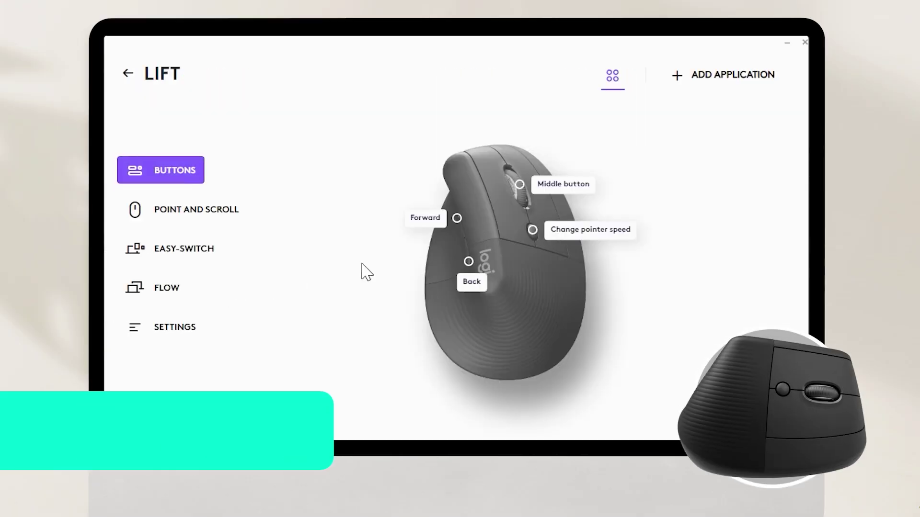
Step: Assign Open AI Prompt Builder to the LIFT mouse's pointer-speed button
{"action": "left_click", "coordinate": [531, 230]}
{"action": "scroll", "coordinate": [650, 284], "scroll_direction": "down", "scroll_amount": 3}
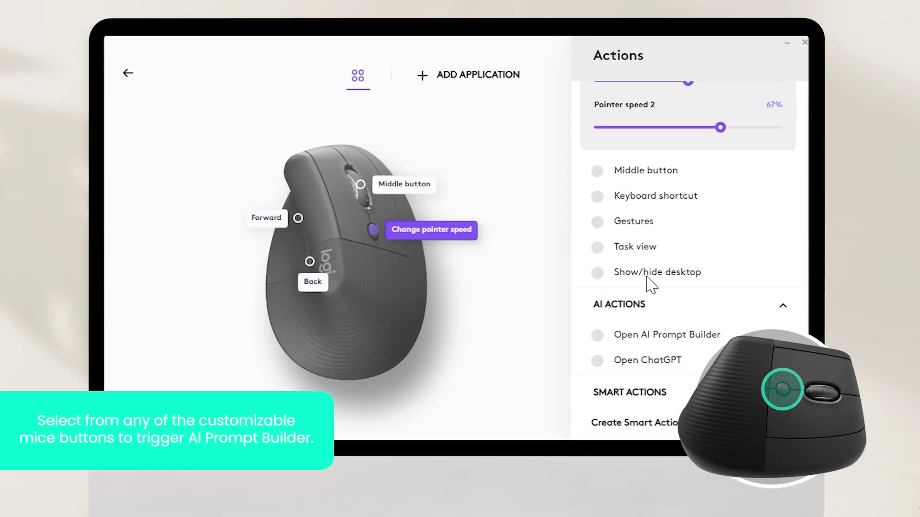
{"action": "left_click", "coordinate": [646, 338]}
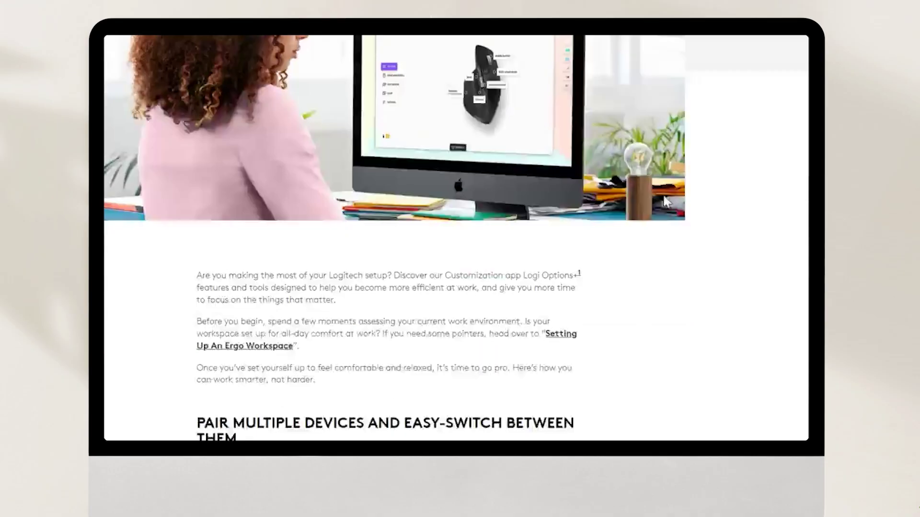
{"action": "scroll", "coordinate": [661, 199], "scroll_direction": "down", "scroll_amount": 3}
{"action": "scroll", "coordinate": [663, 201], "scroll_direction": "down", "scroll_amount": 3}
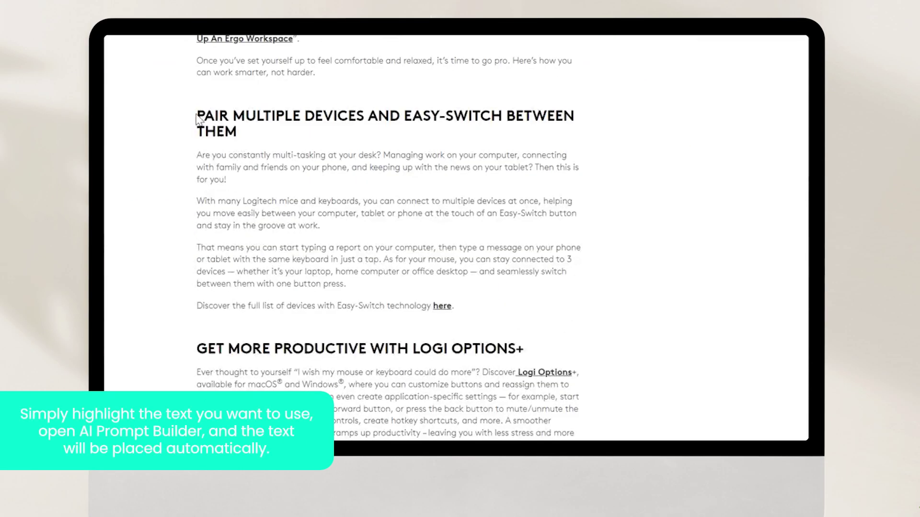
Step: Summarise the selected PAIR MULTIPLE DEVICES text in ChatGPT as 3 bullets with Simple complexity
{"action": "left_click_drag", "start_coordinate": [197, 117], "coordinate": [456, 313]}
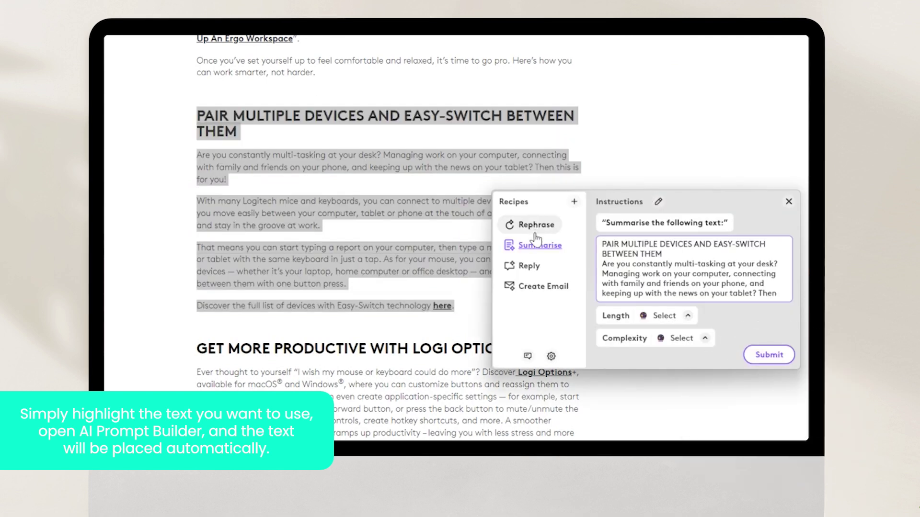
{"action": "left_click", "coordinate": [687, 315]}
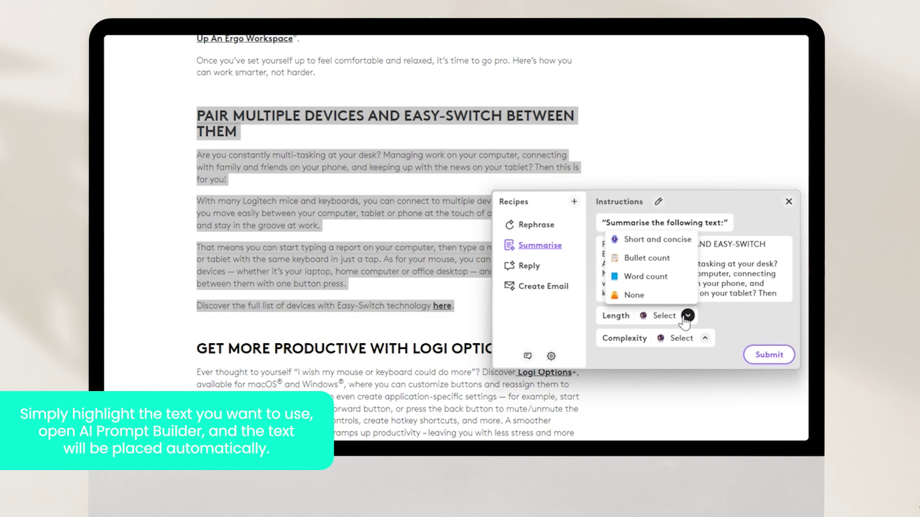
{"action": "left_click", "coordinate": [654, 260]}
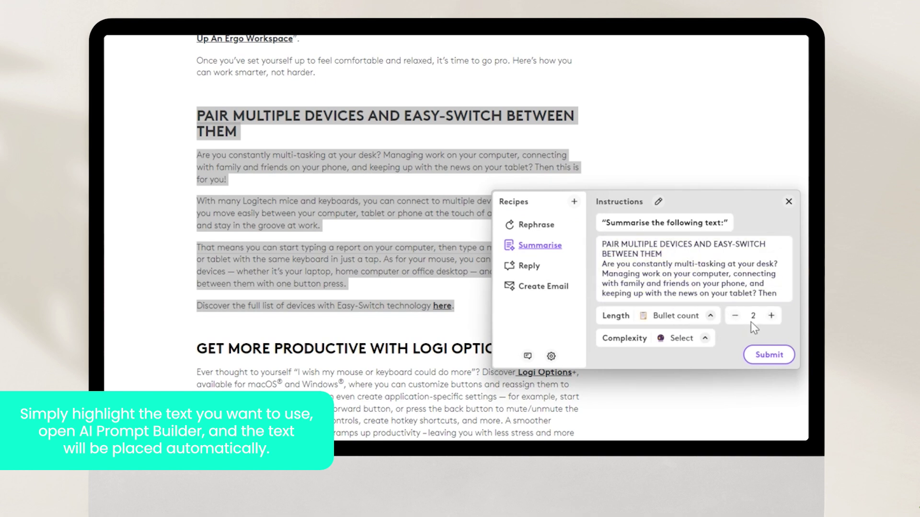
{"action": "left_click", "coordinate": [772, 315]}
{"action": "left_click", "coordinate": [705, 338]}
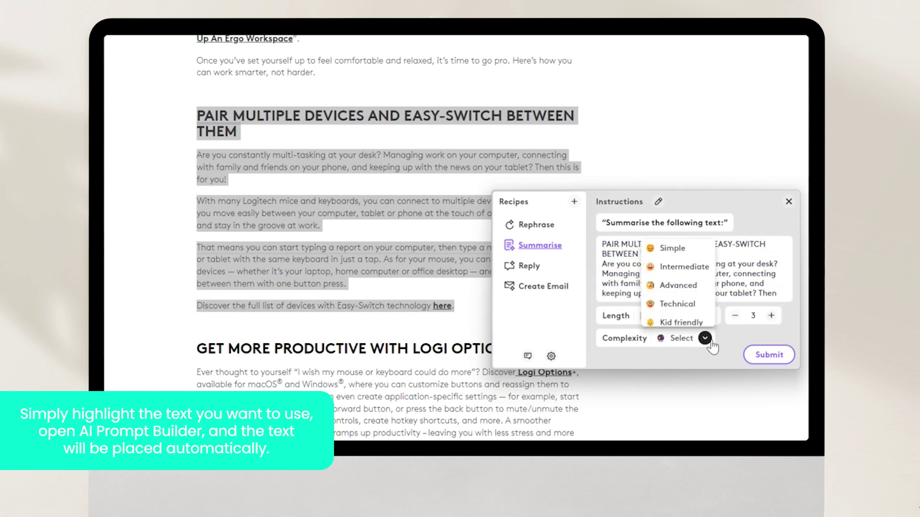
{"action": "left_click", "coordinate": [683, 249]}
{"action": "left_click", "coordinate": [764, 358]}
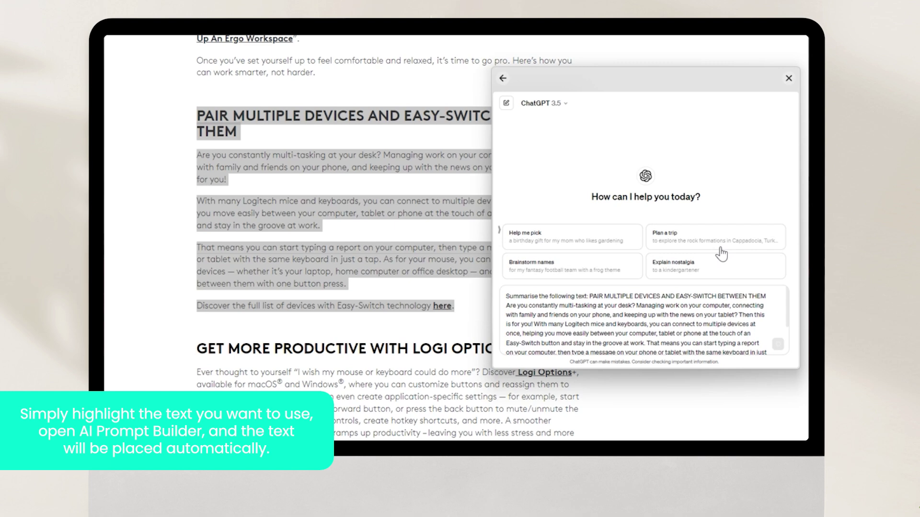
{"action": "left_click_drag", "start_coordinate": [664, 83], "coordinate": [610, 73]}
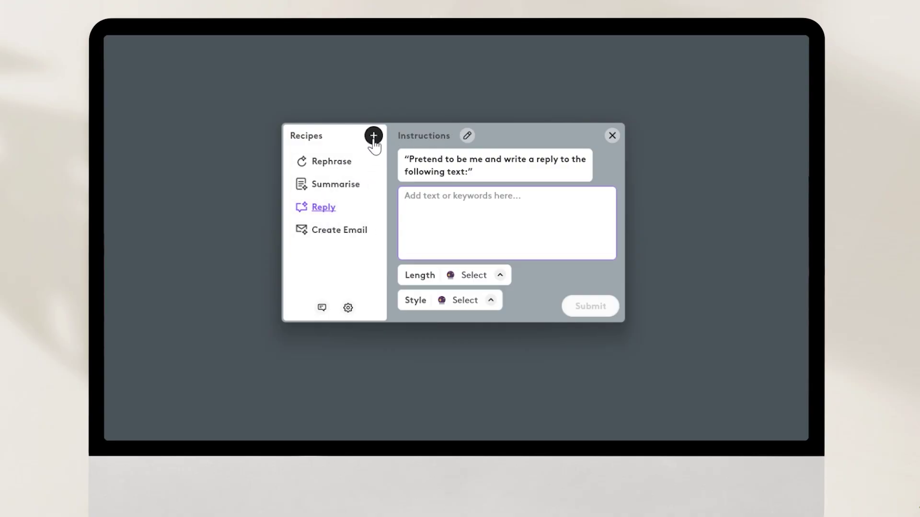
Step: Save a new 'Holiday Plan' recipe with a travel prompt, Length as parameter 1 and Style as parameter 2
{"action": "left_click", "coordinate": [374, 137]}
{"action": "type", "text": "Holiday Plan"}
{"action": "left_click", "coordinate": [499, 185]}
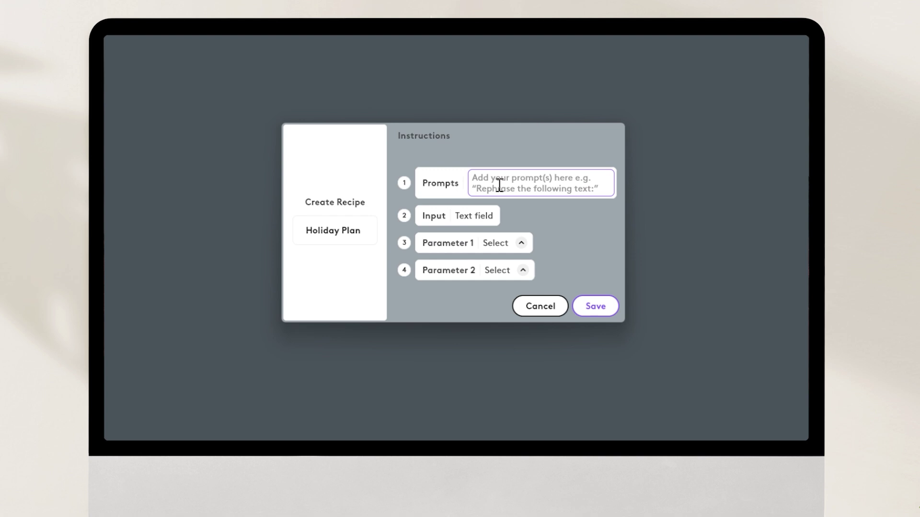
{"action": "type", "text": "Suggest places to visit including itinerary, budget for"}
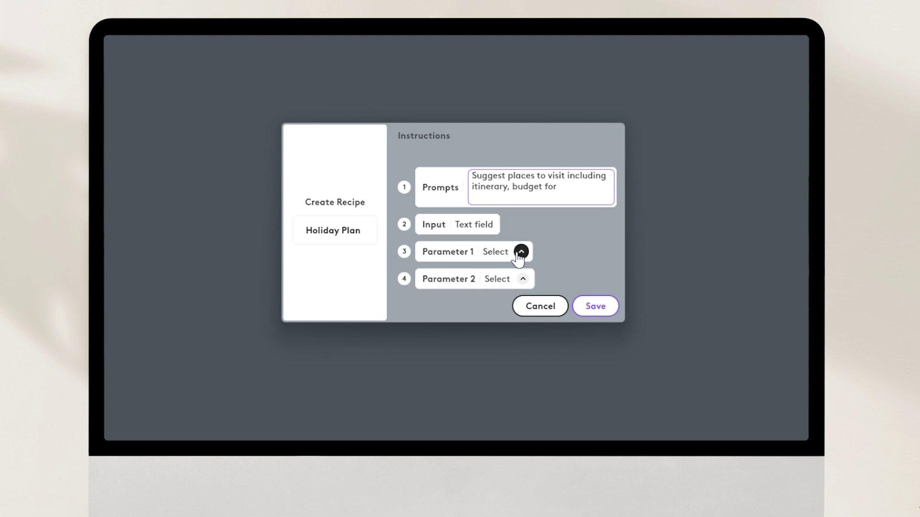
{"action": "left_click", "coordinate": [520, 252]}
{"action": "left_click", "coordinate": [491, 171]}
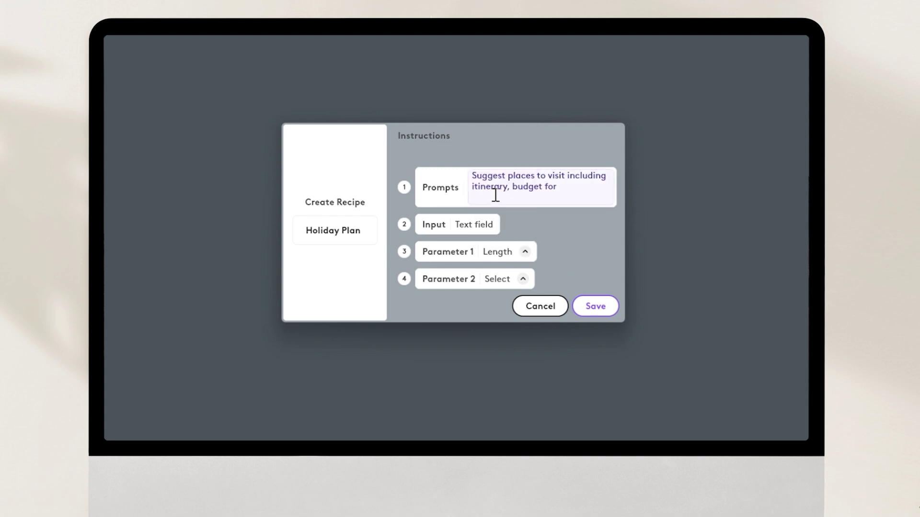
{"action": "left_click", "coordinate": [522, 279]}
{"action": "left_click", "coordinate": [490, 237]}
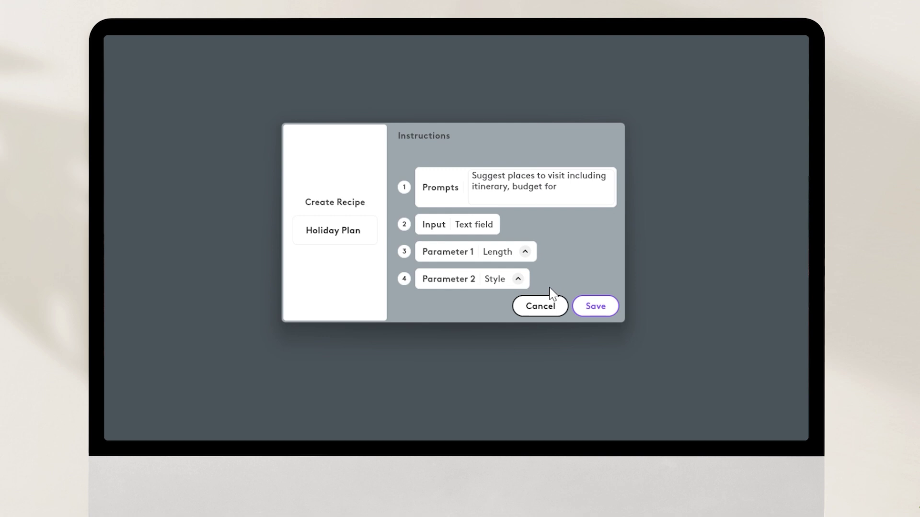
{"action": "left_click", "coordinate": [591, 307]}
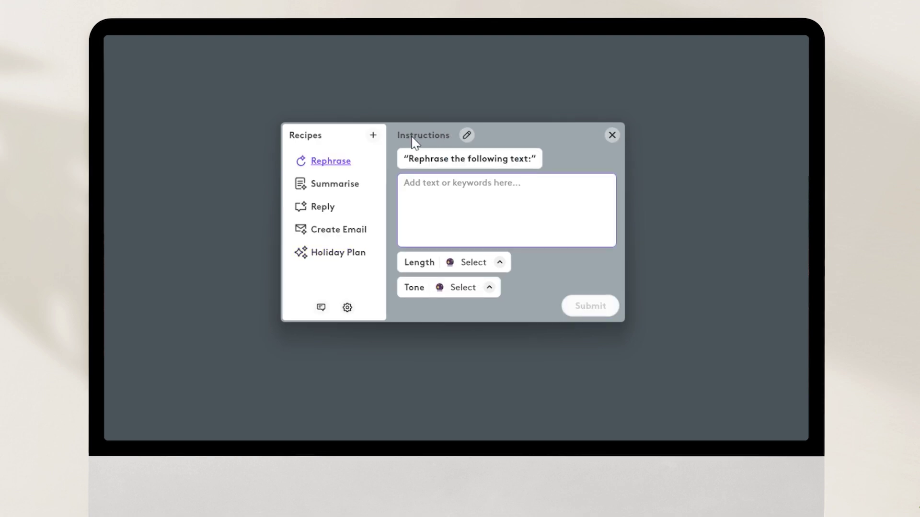
Step: Submit Holiday Plan for 'Summer Holidays' with Short and concise length and Descriptive style
{"action": "left_click", "coordinate": [323, 257]}
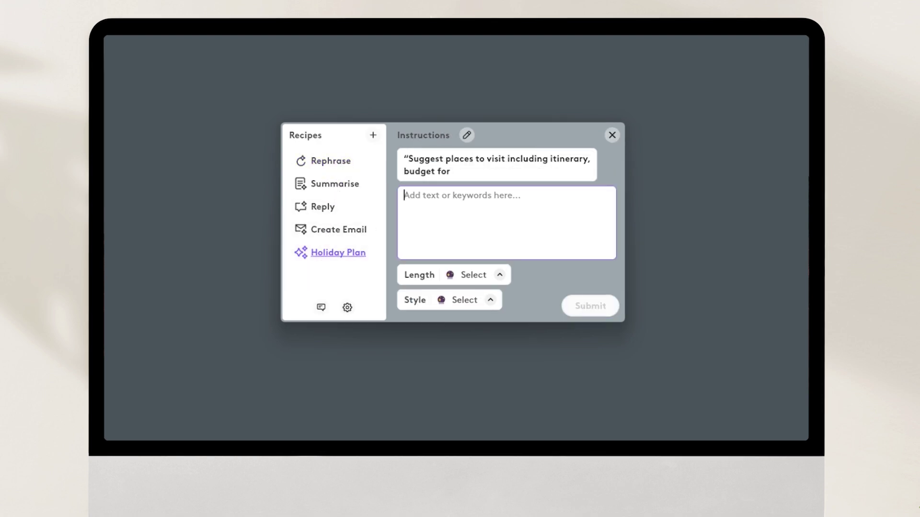
{"action": "type", "text": "Summer Holidays"}
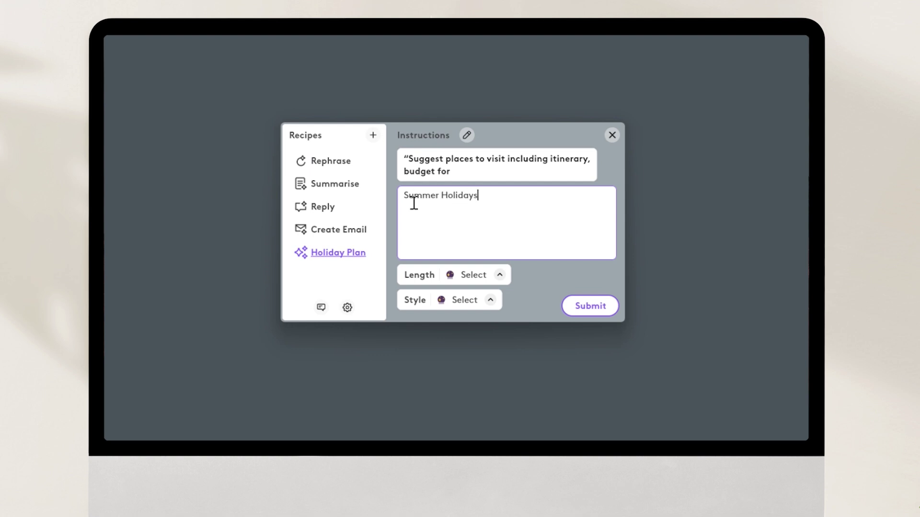
{"action": "left_click", "coordinate": [499, 275]}
{"action": "left_click", "coordinate": [464, 192]}
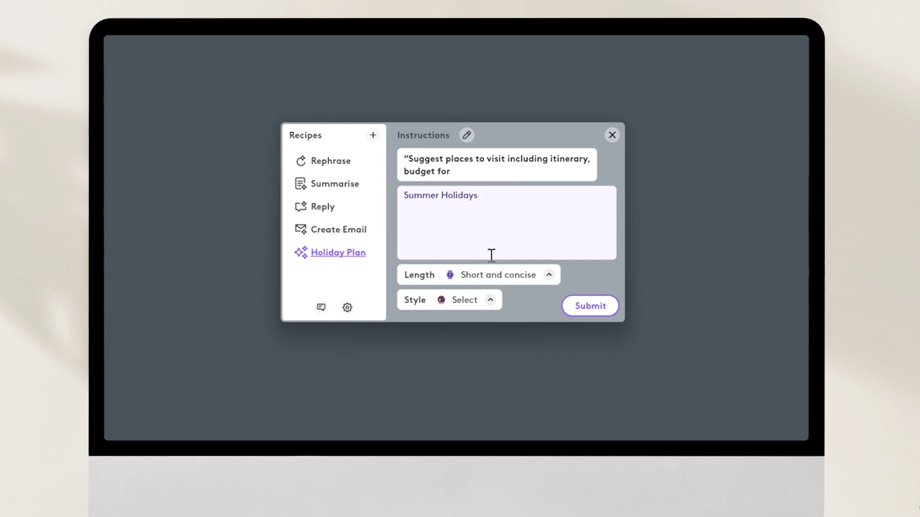
{"action": "left_click", "coordinate": [490, 300]}
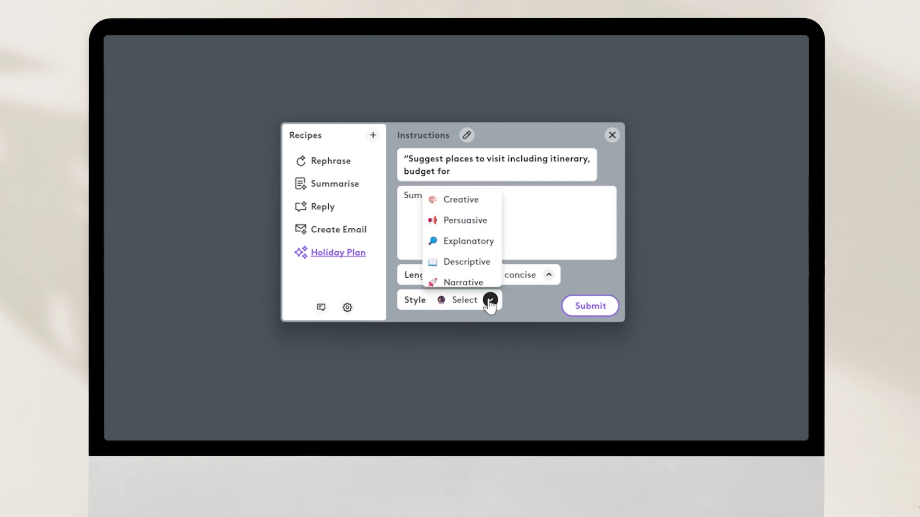
{"action": "left_click", "coordinate": [465, 261]}
{"action": "left_click", "coordinate": [578, 306]}
{"action": "mouse_move", "coordinate": [491, 136]}
{"action": "left_mouse_down"}
{"action": "mouse_move", "coordinate": [678, 60]}
{"action": "mouse_move", "coordinate": [480, 47]}
{"action": "left_mouse_up"}
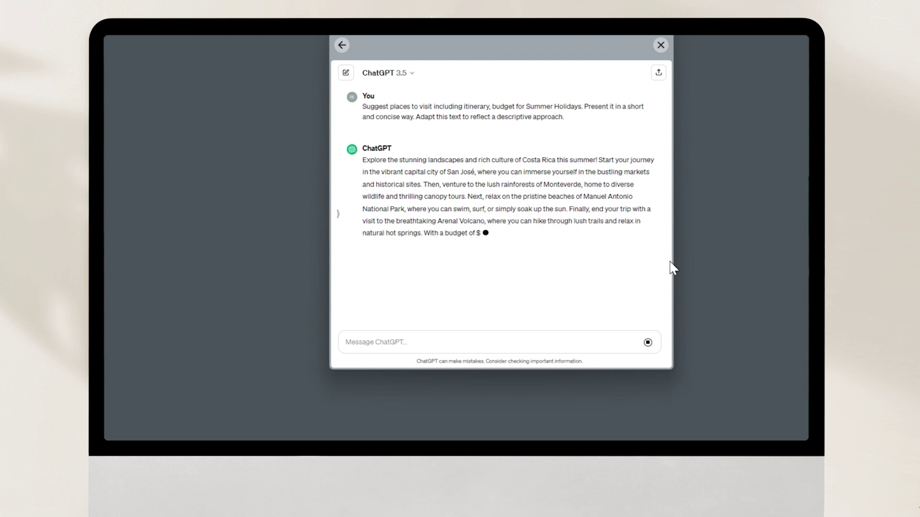